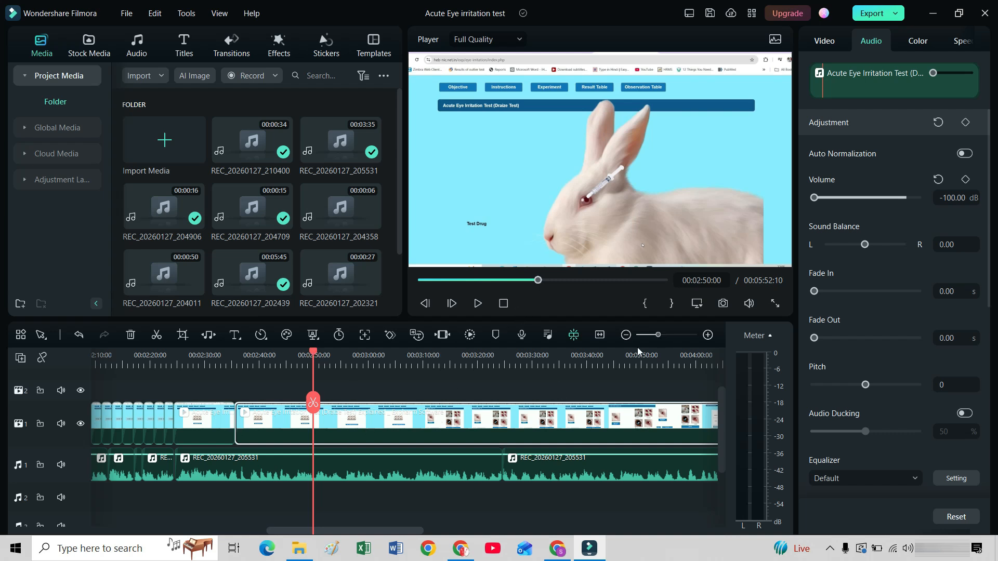
Fit the whole timeline in view and save the rabbit frame at 00:02:50:00 as a PNG snapshot to D:/
click(599, 335)
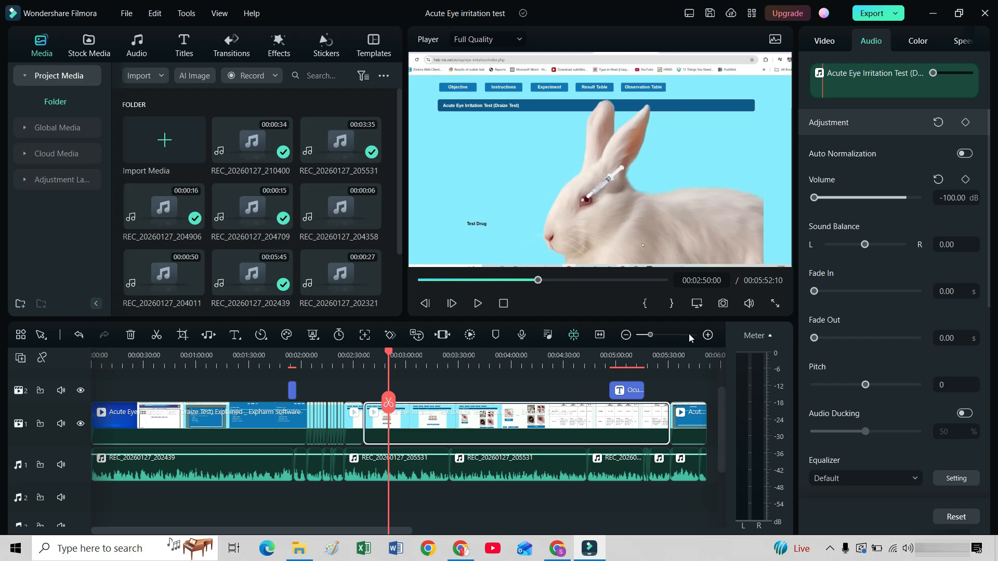
click(723, 304)
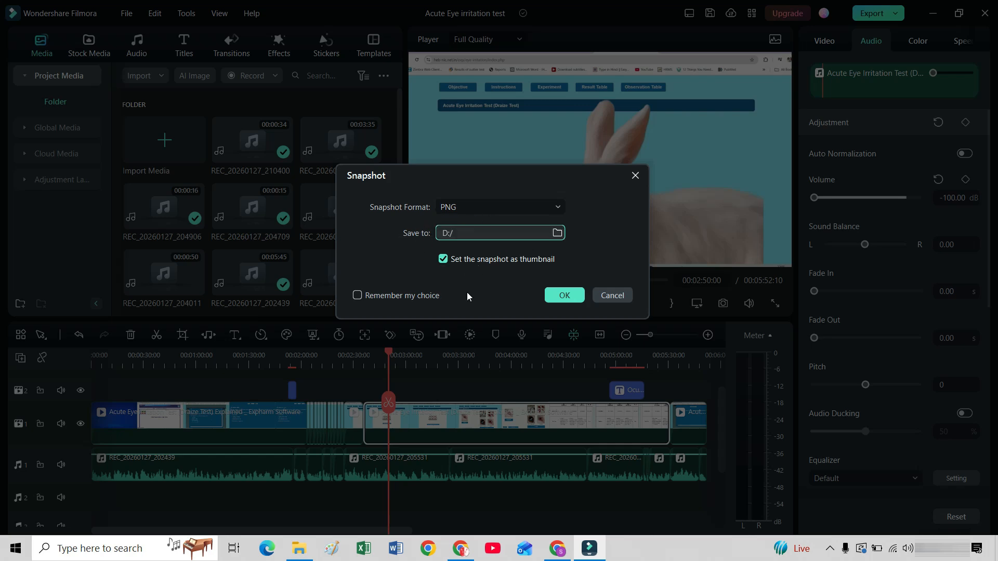
click(558, 298)
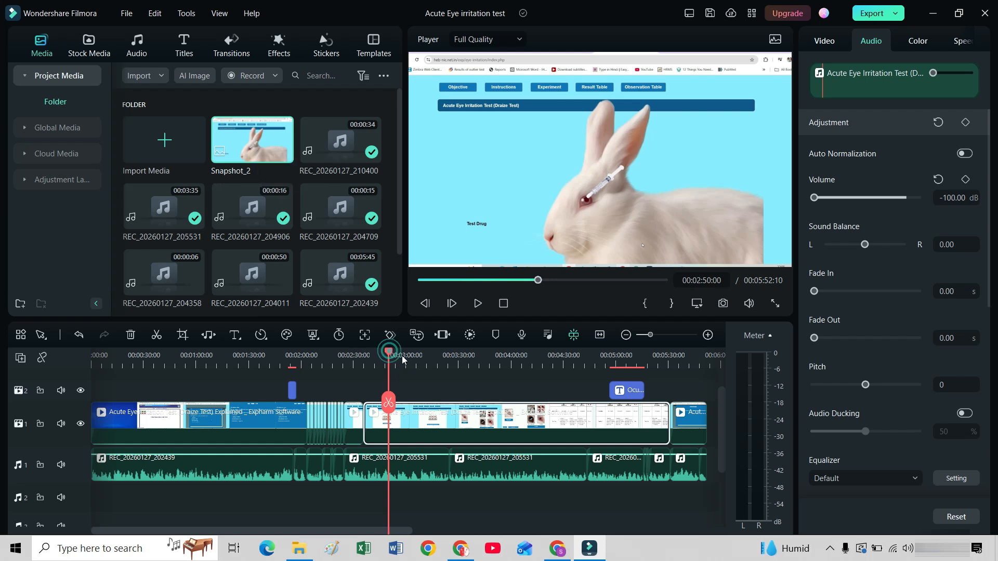
Go to the eye comparison frame at 00:03:46:18 and save it as a PNG snapshot to D:/
drag(431, 370, 482, 382)
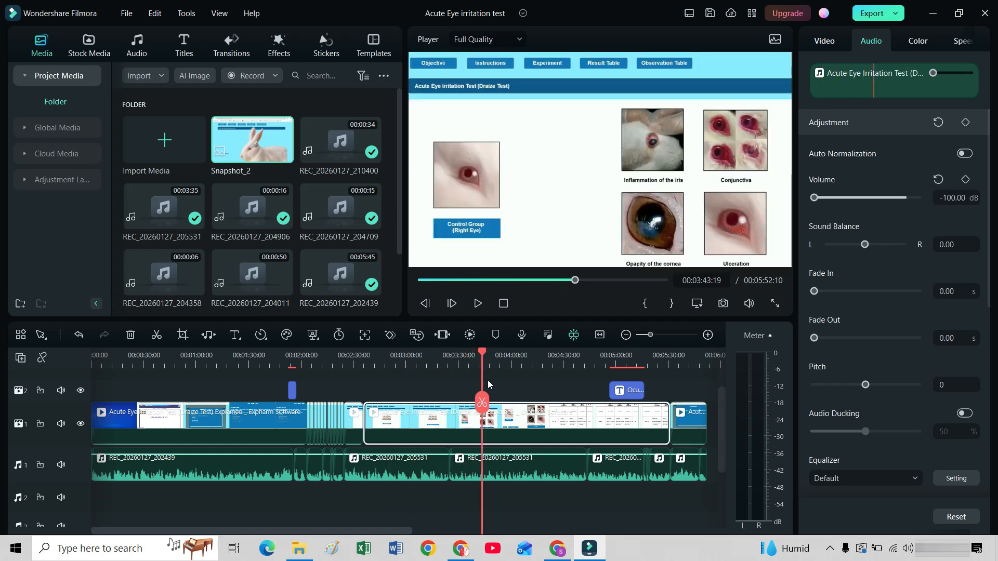
mouse_move(487, 380)
mouse_down()
mouse_move(510, 385)
mouse_move(488, 389)
mouse_up()
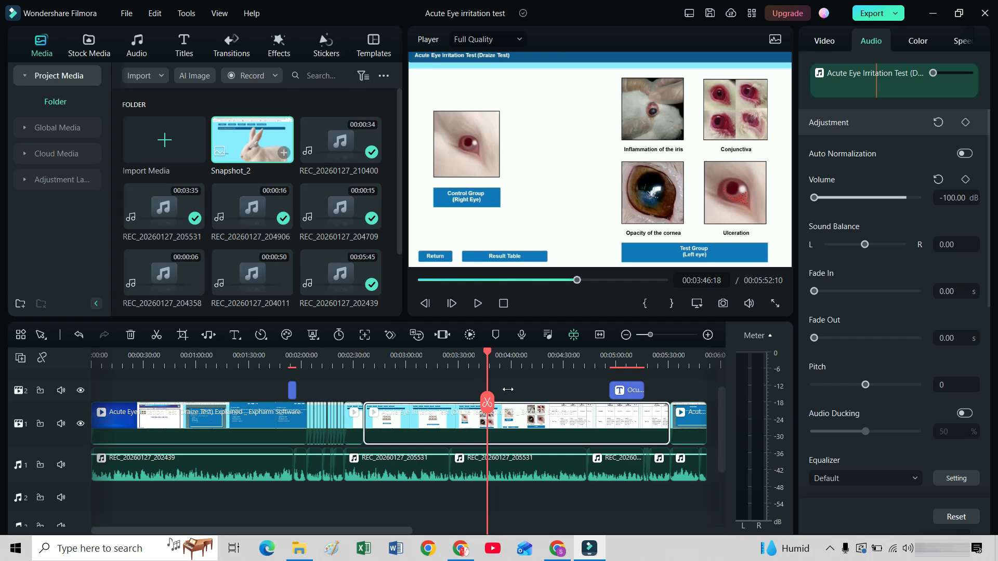
click(723, 304)
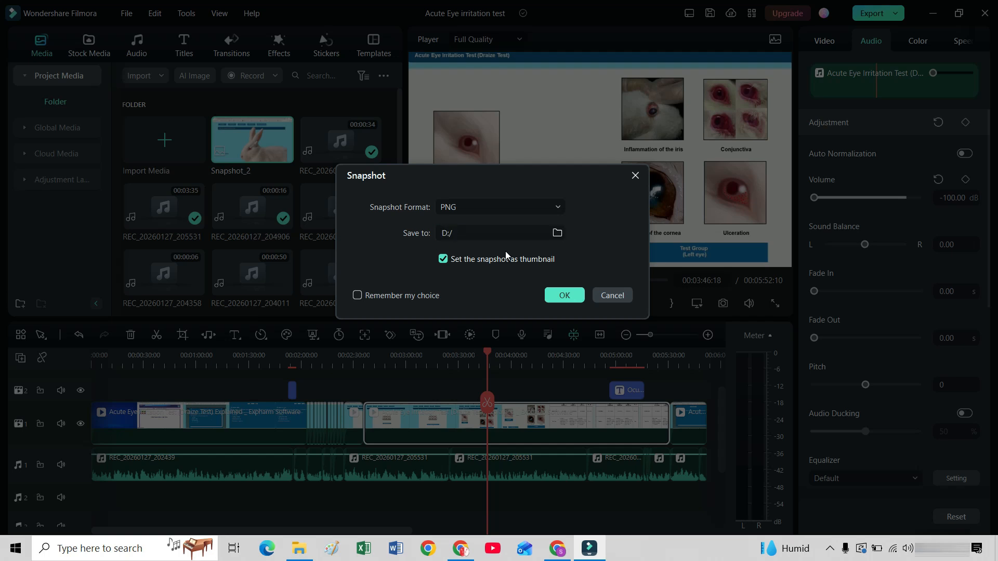
click(489, 231)
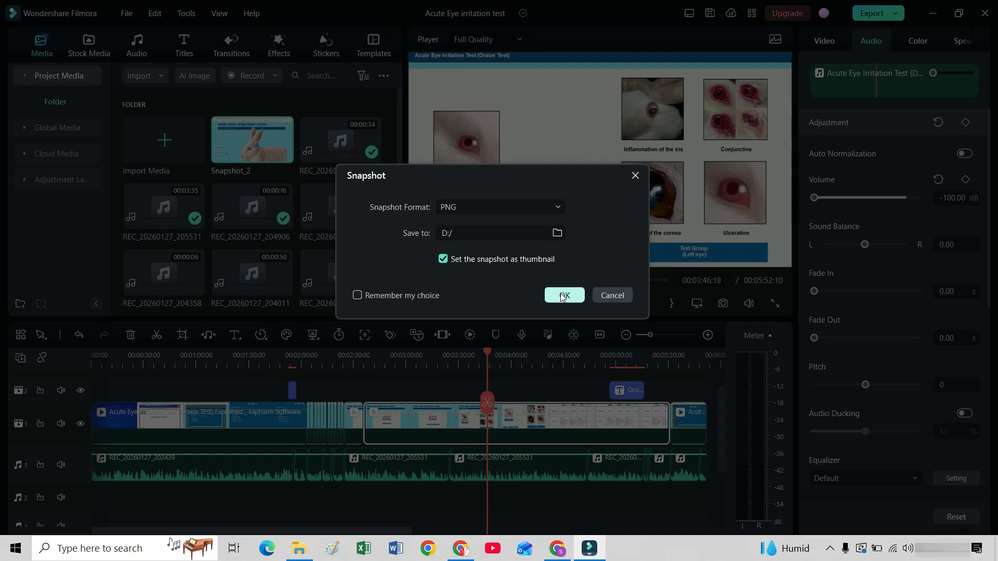
click(563, 296)
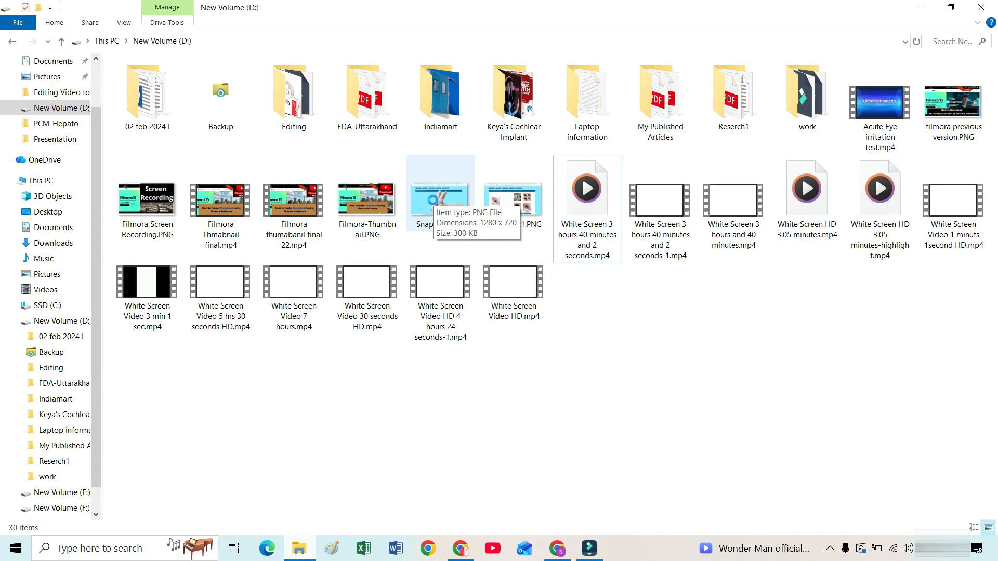
Open Snapshot.PNG from drive D: in Paint, then minimize its window
click(433, 200)
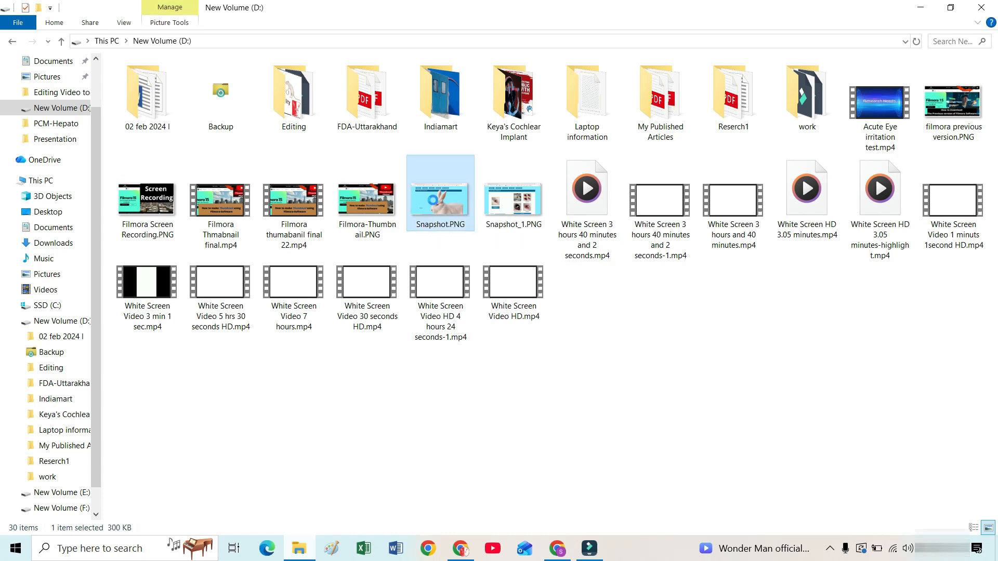
right_click(433, 201)
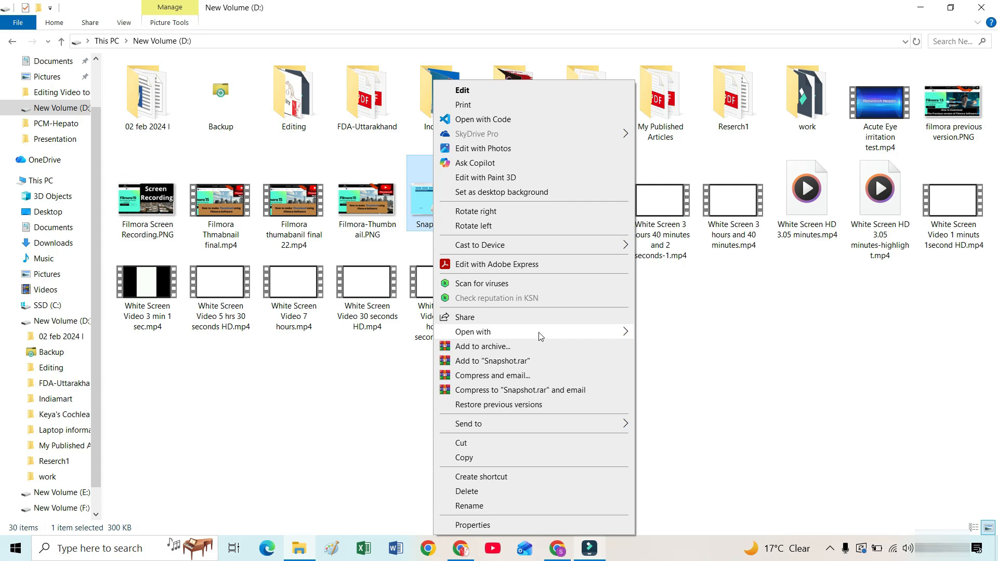
mouse_move(621, 335)
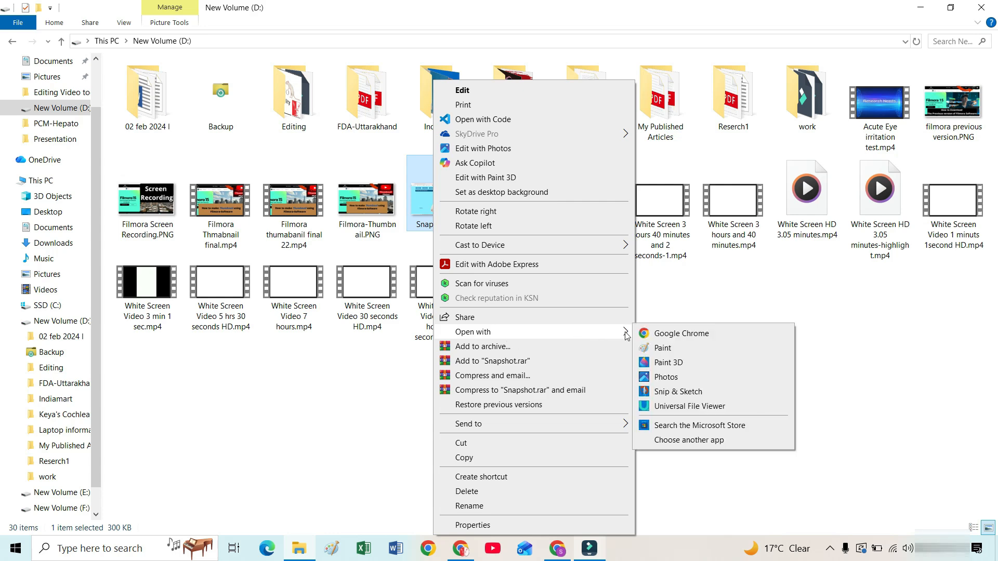
click(663, 349)
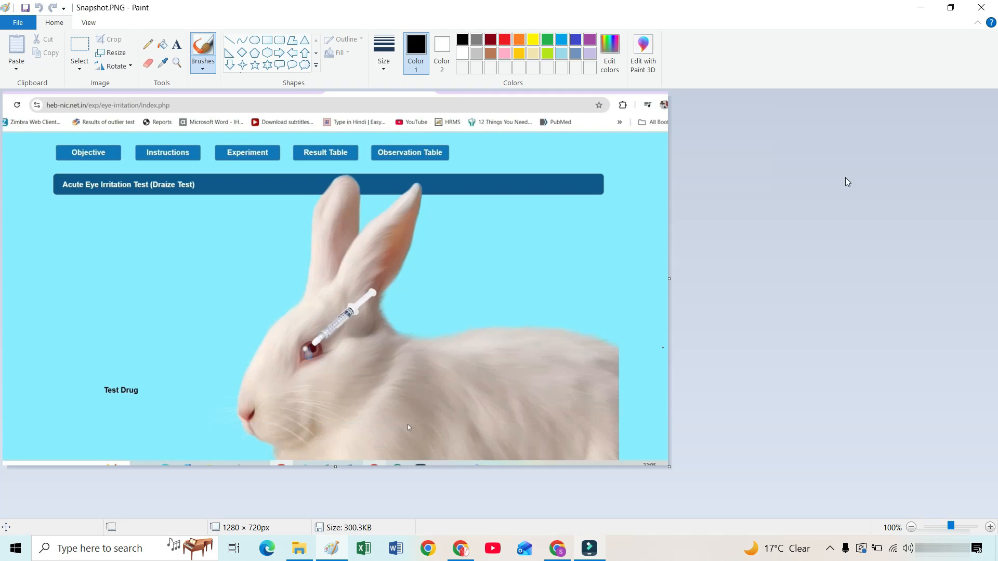
click(920, 7)
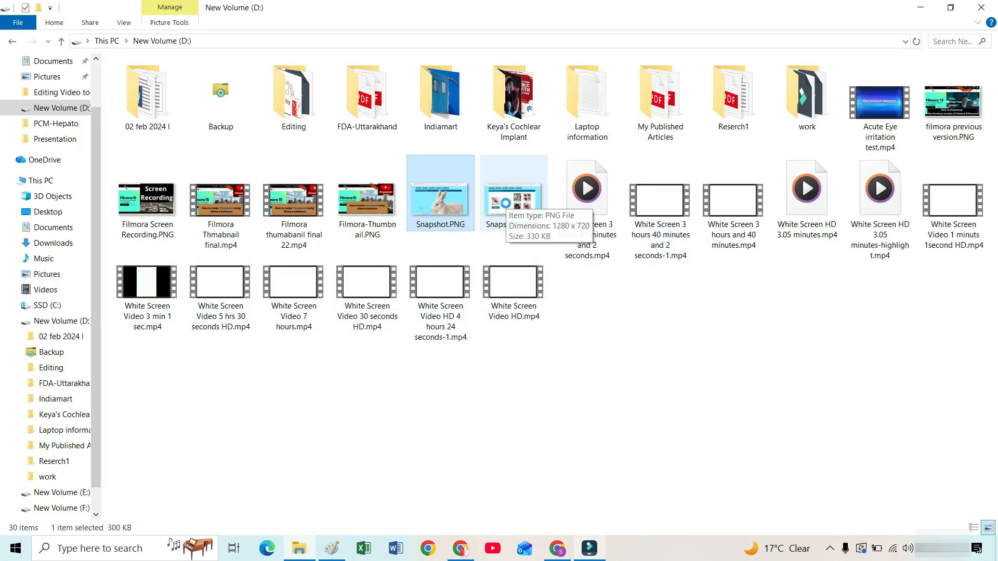
Open Snapshot_1.PNG from drive D: in Paint
click(506, 202)
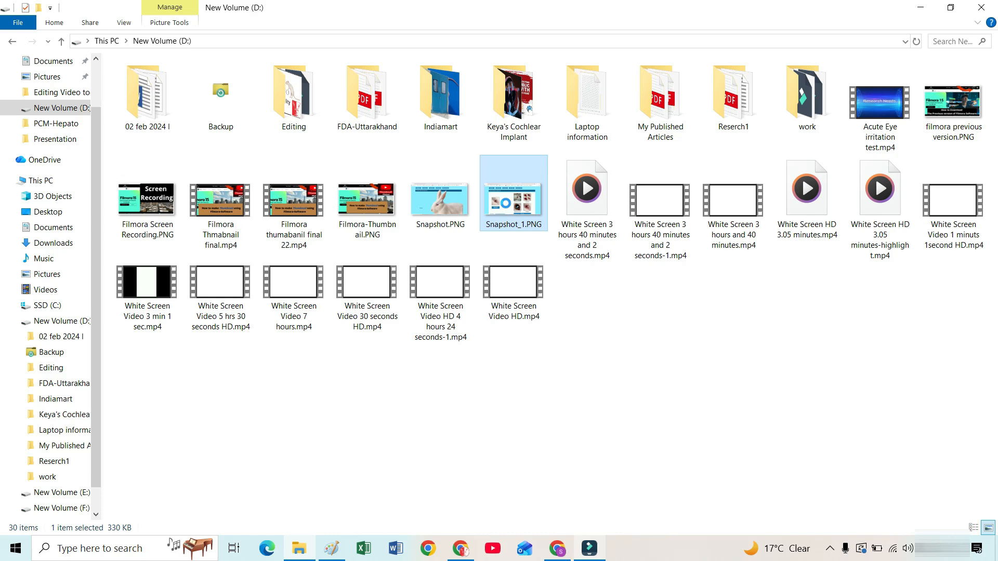
right_click(506, 202)
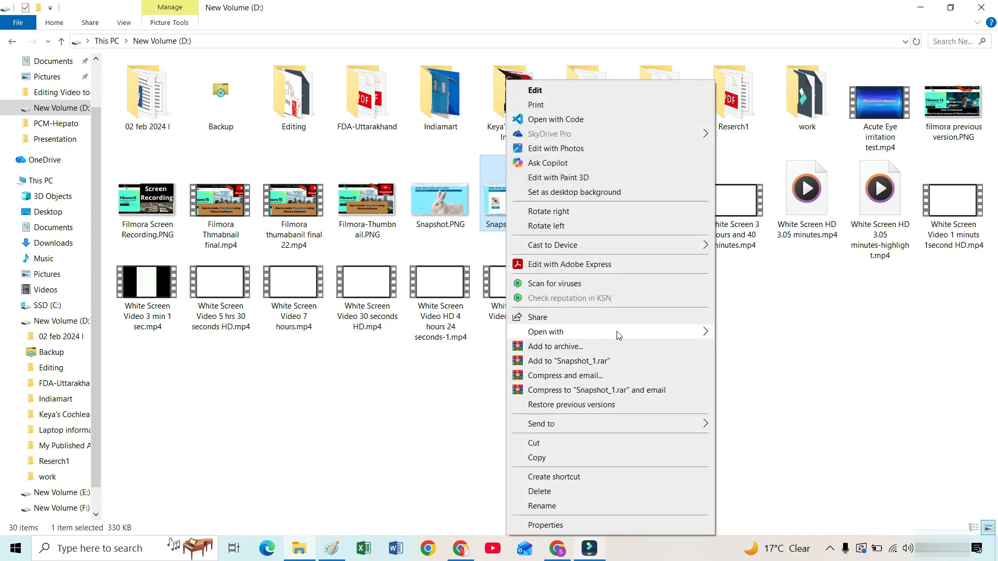
mouse_move(659, 332)
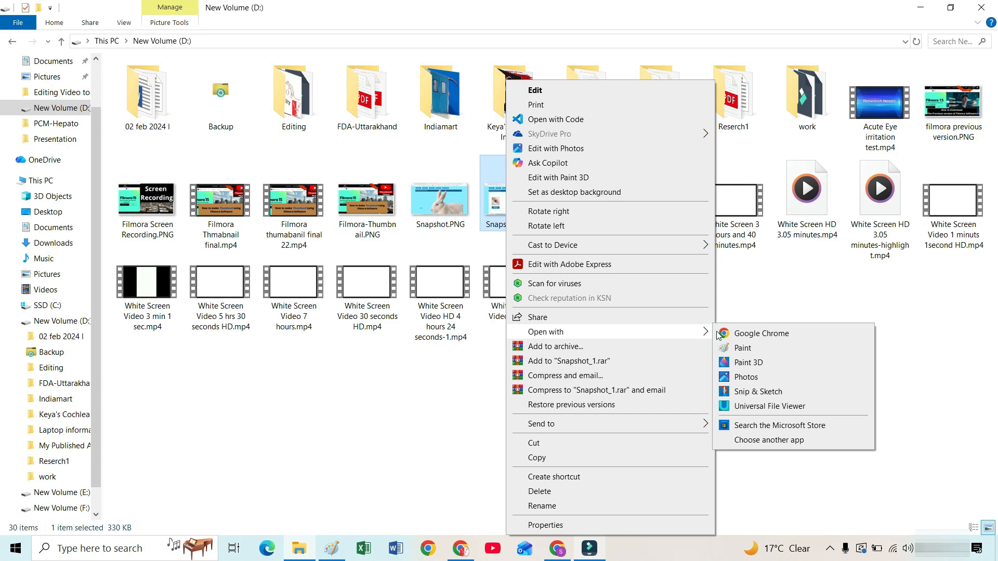
click(742, 349)
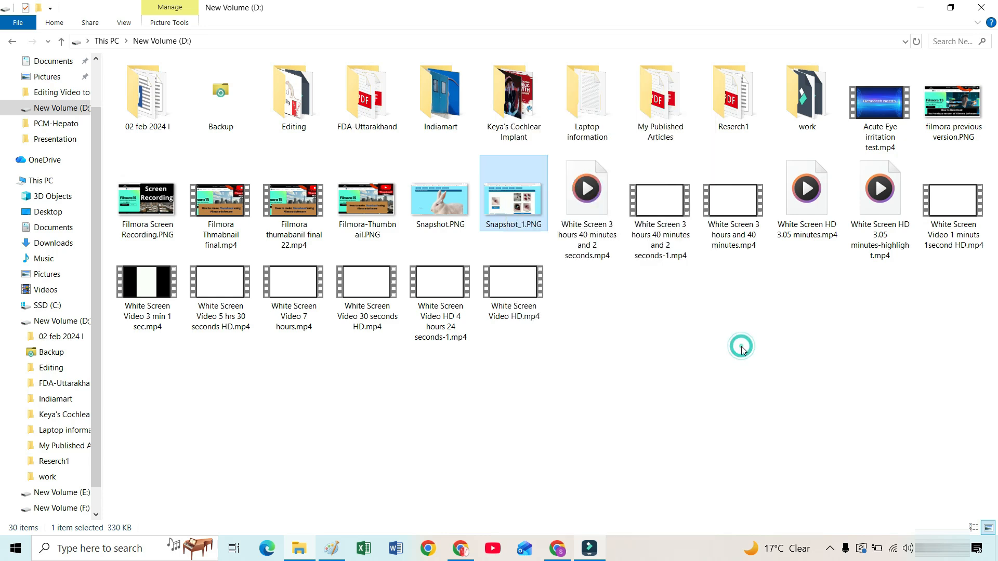
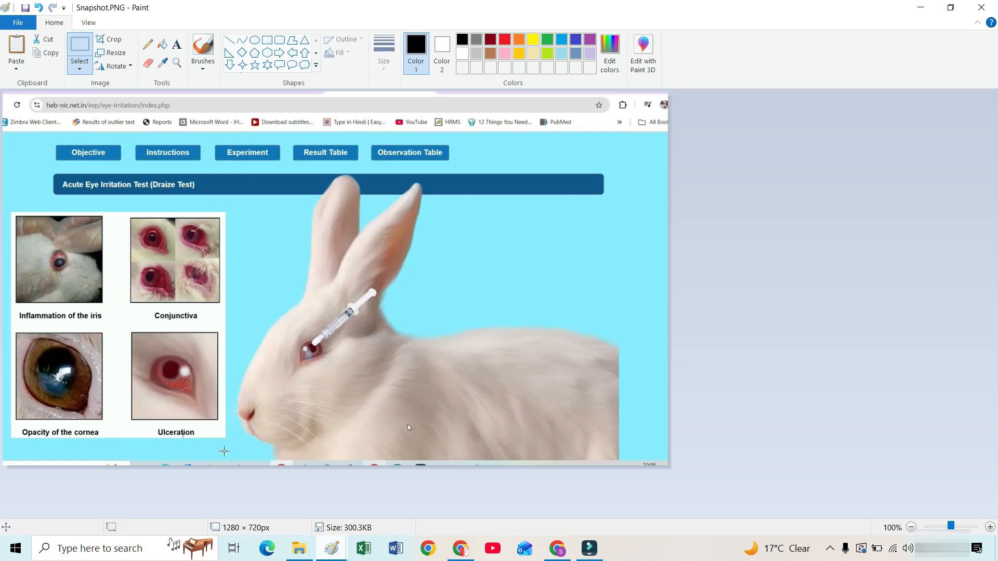
Copy a plain light-blue background patch and stretch it to about 1288 × 138 px over the browser bars and navigation buttons
click(224, 451)
drag(469, 204, 566, 260)
key(ctrl+c)
key(ctrl+v)
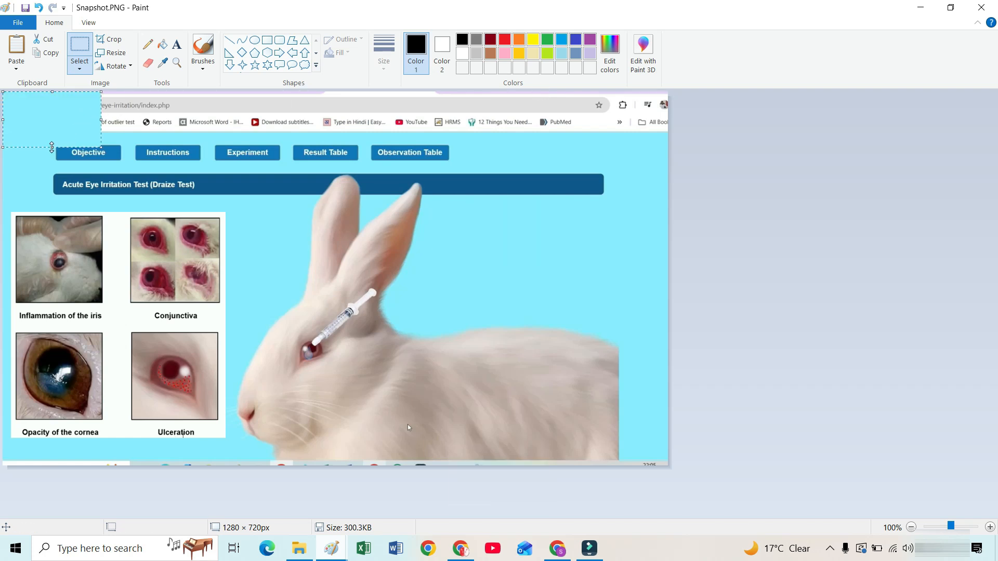
drag(51, 147, 52, 163)
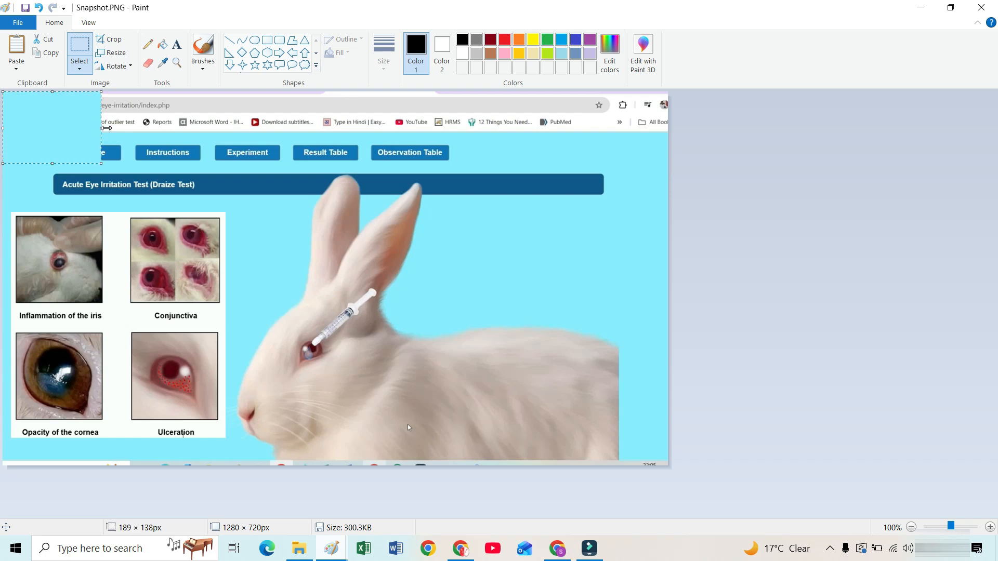
drag(106, 127, 672, 142)
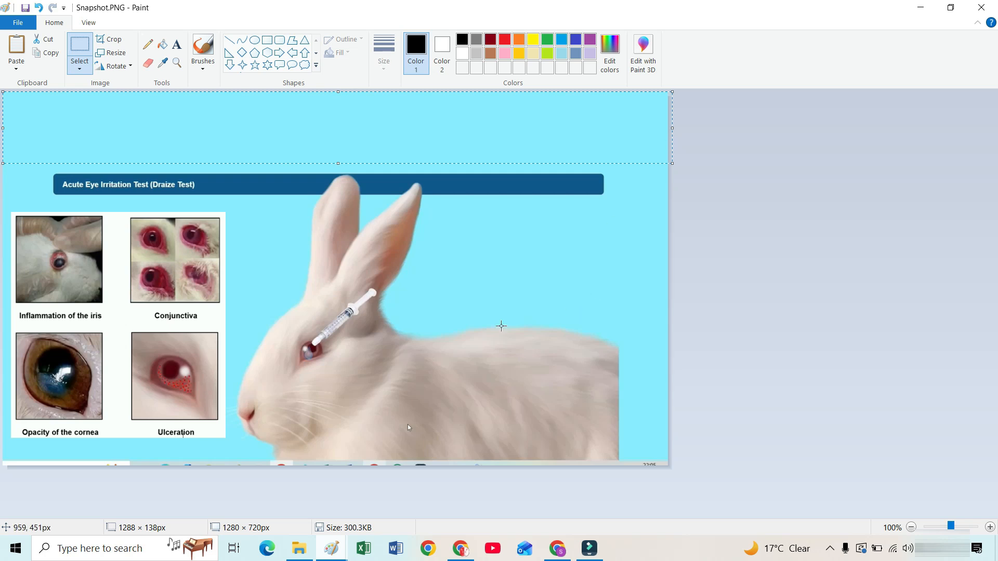
click(533, 278)
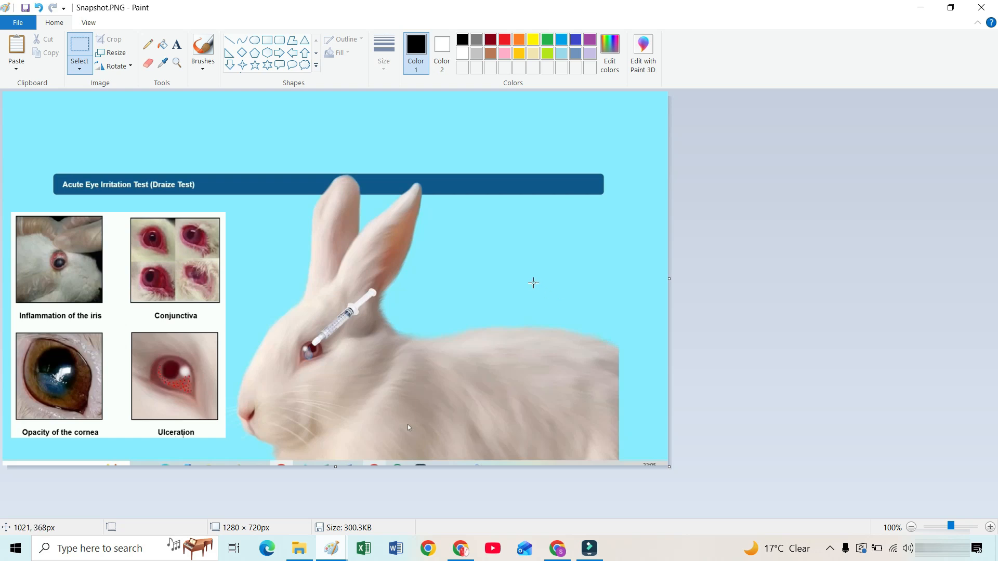
Paste the light-blue patch again and stretch it across the taskbar strip along the image's bottom edge
key(ctrl+v)
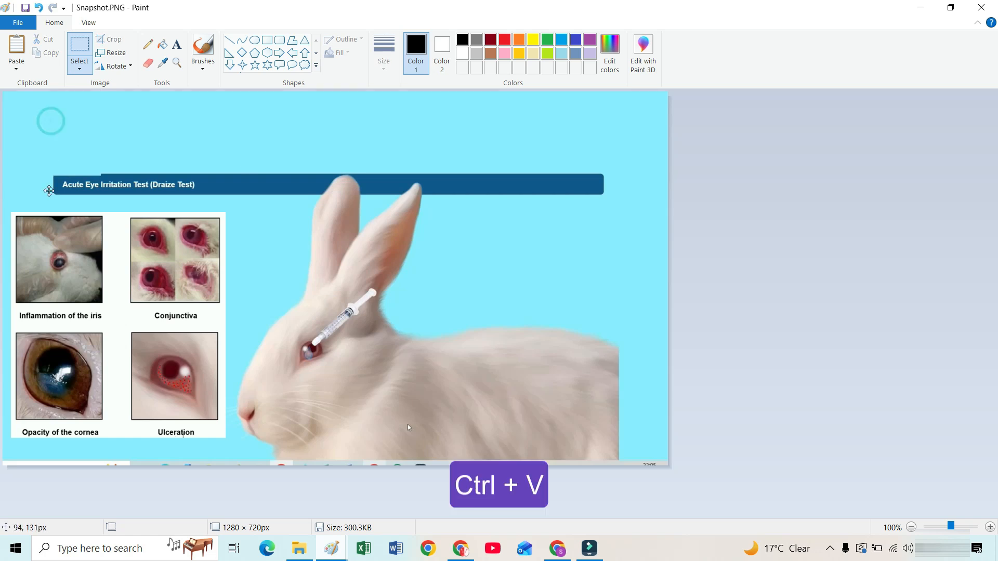
drag(49, 120, 34, 489)
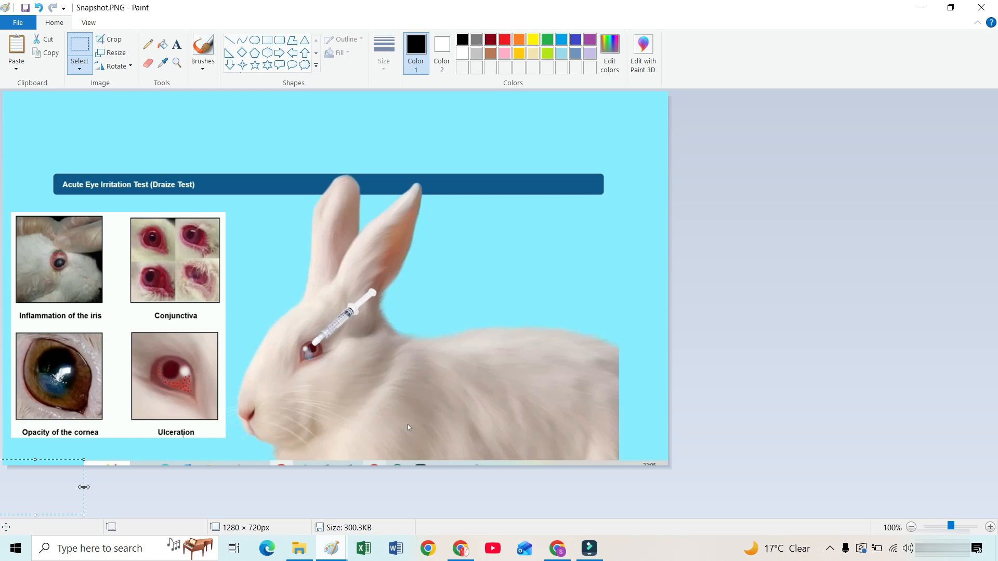
drag(83, 487, 670, 499)
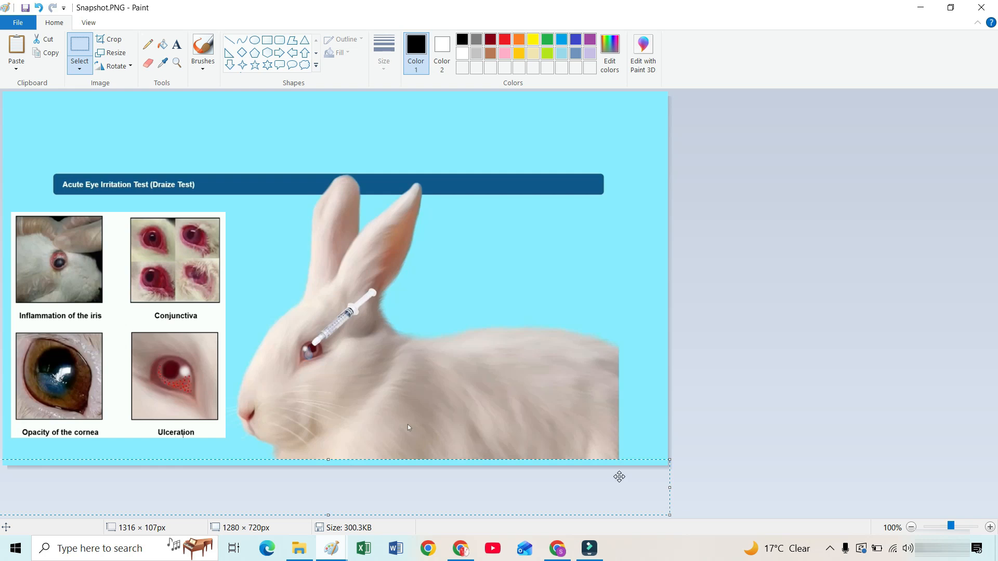
click(541, 293)
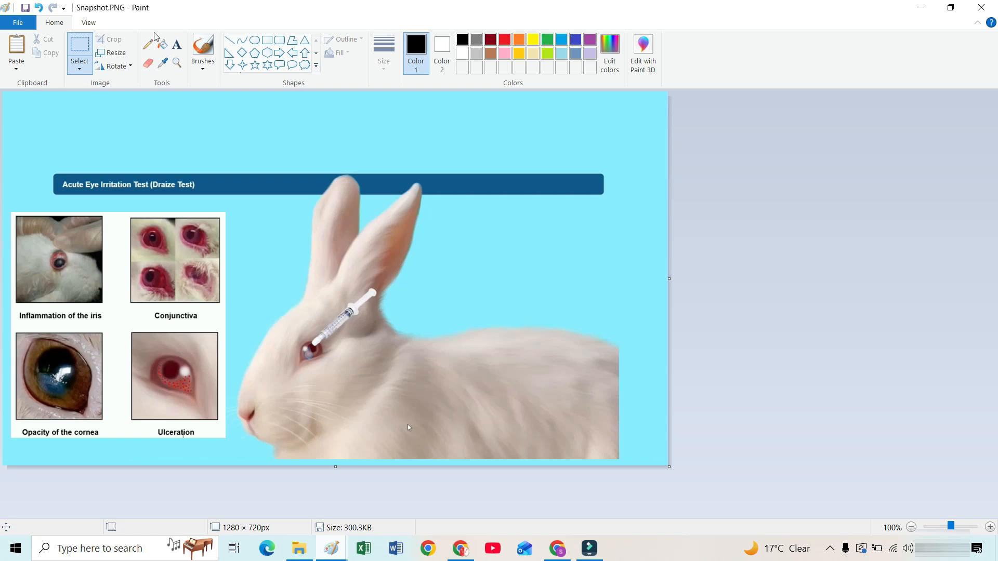
Add the text "Acute Eye Irritation Test" above the blue banner and widen its box to about 540 px so it fits one line
click(177, 46)
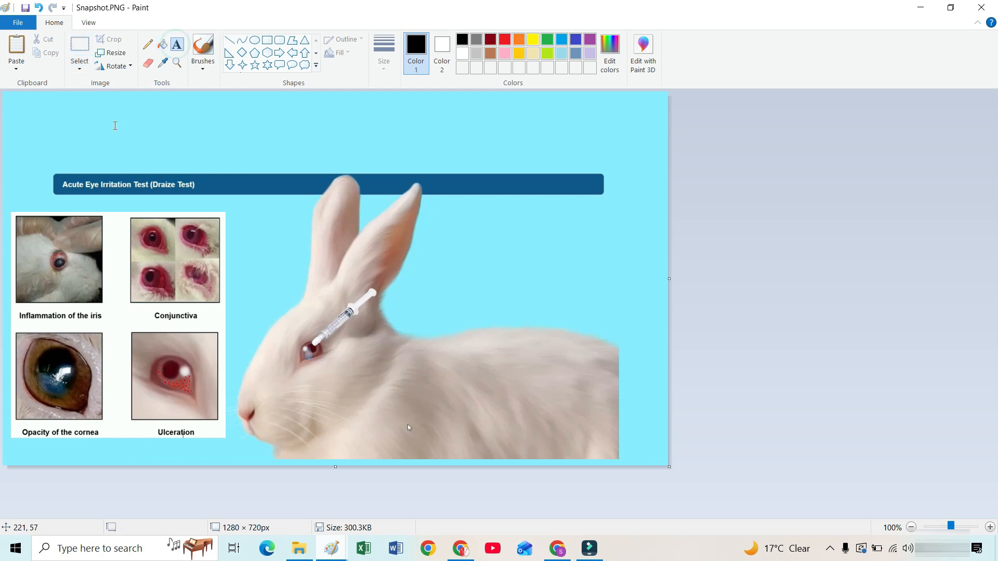
click(58, 127)
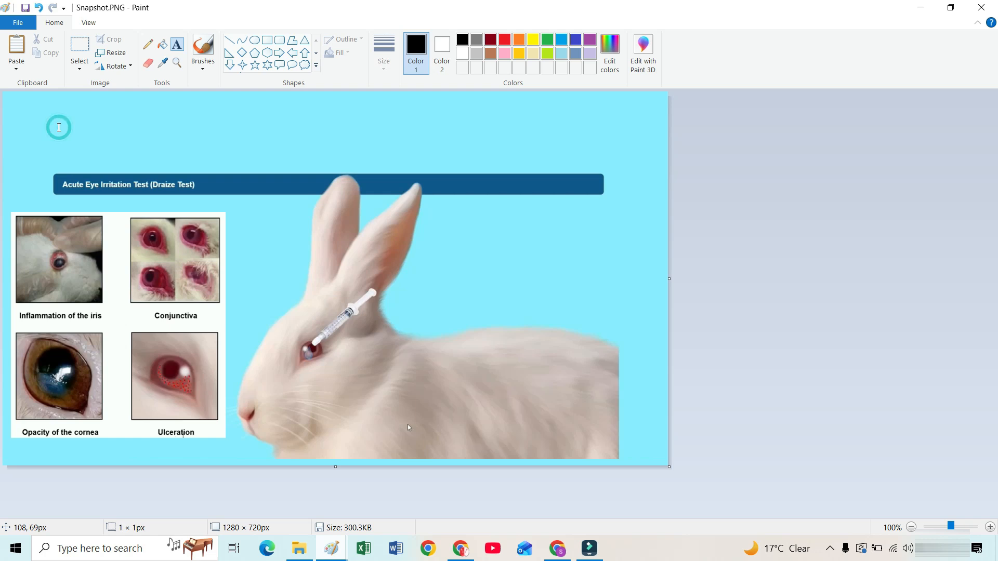
text(Acute Eye Irritation Test)
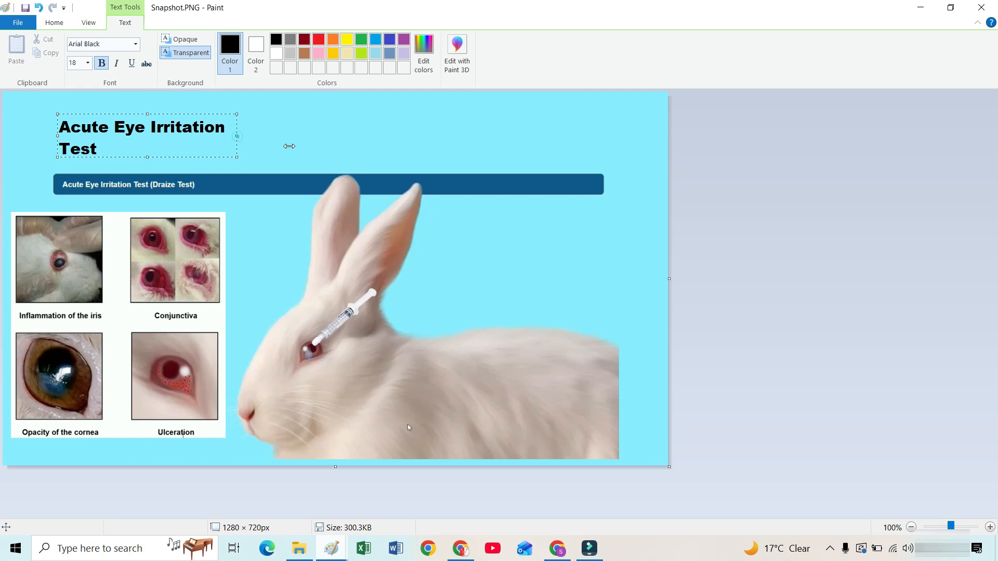
drag(237, 136, 335, 136)
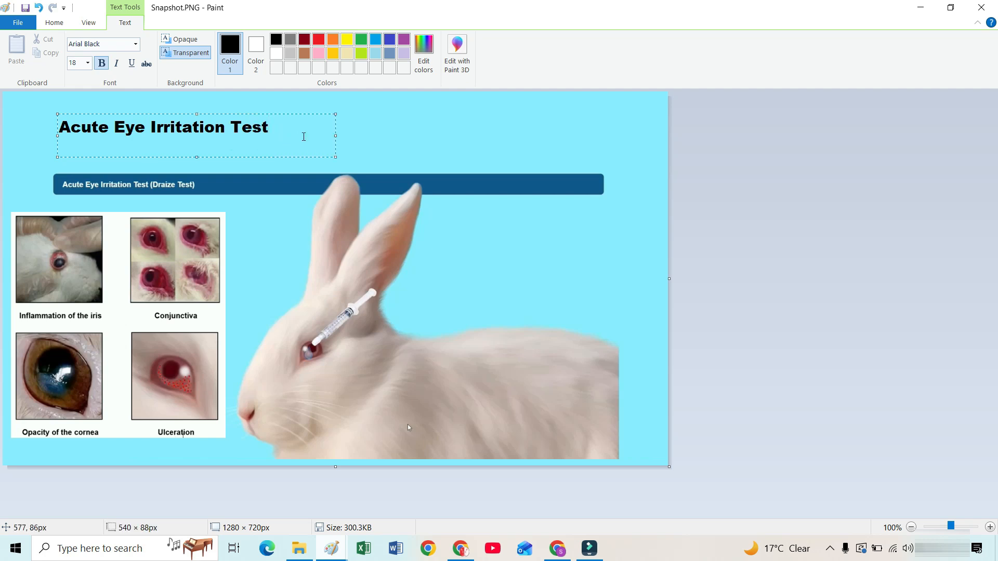
Set the title text to size 26 and red, widening its box to about 729 px to keep it on one line
key(ctrl+a)
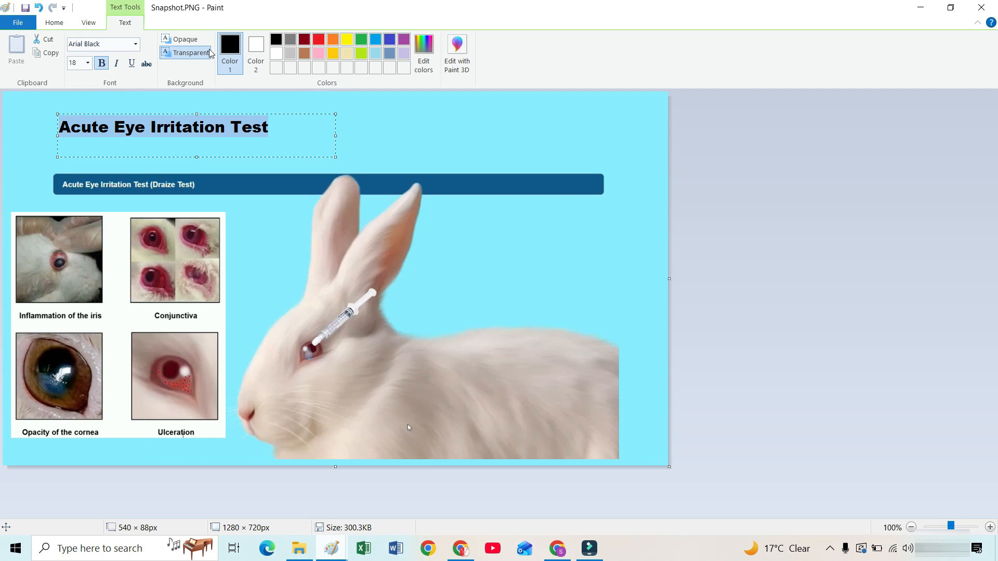
click(88, 63)
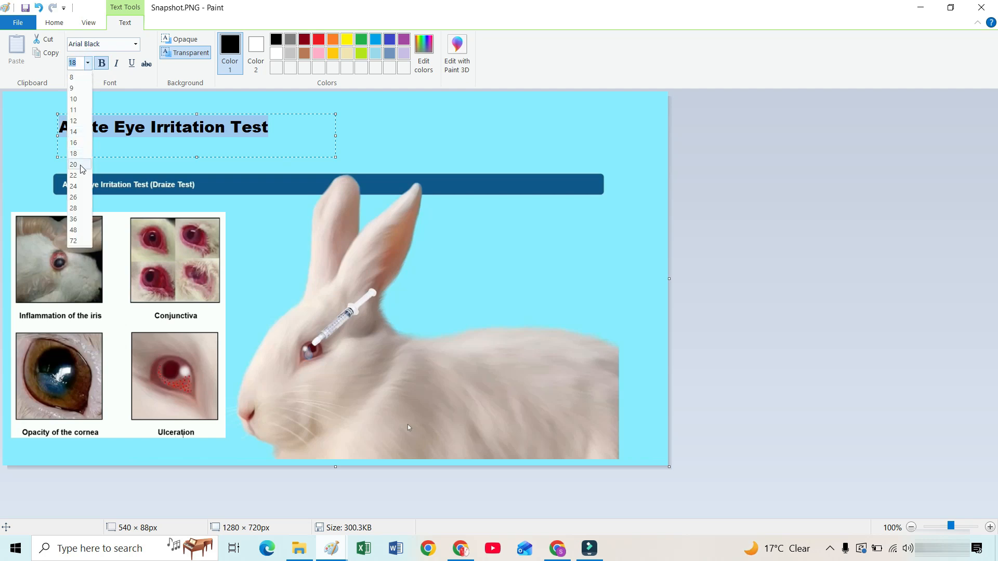
click(75, 197)
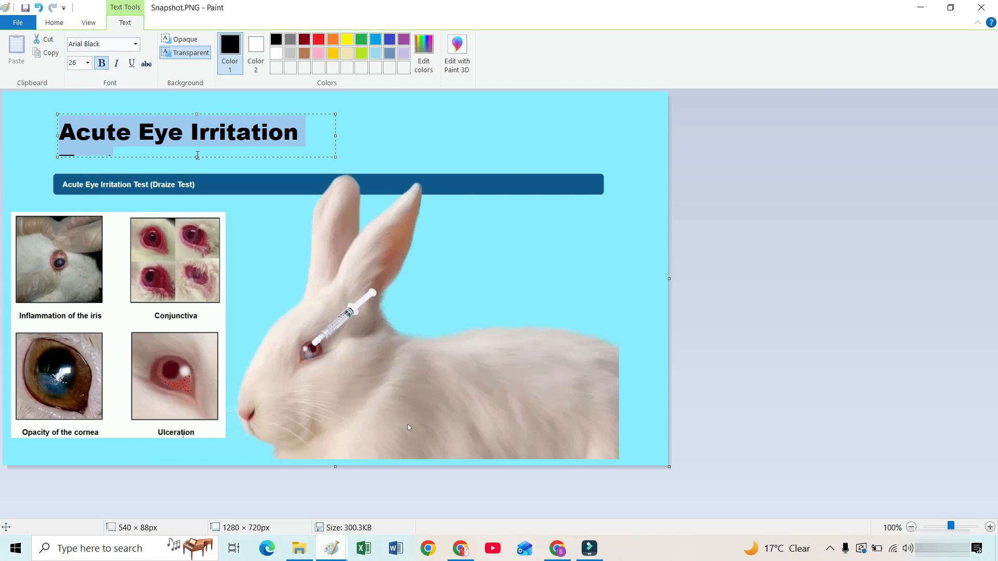
drag(335, 138, 433, 149)
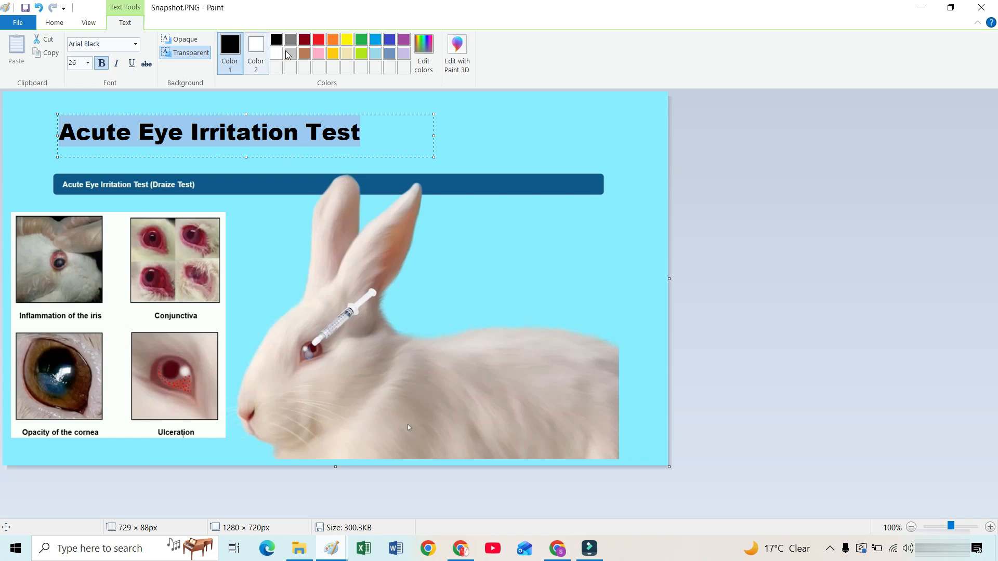
click(320, 41)
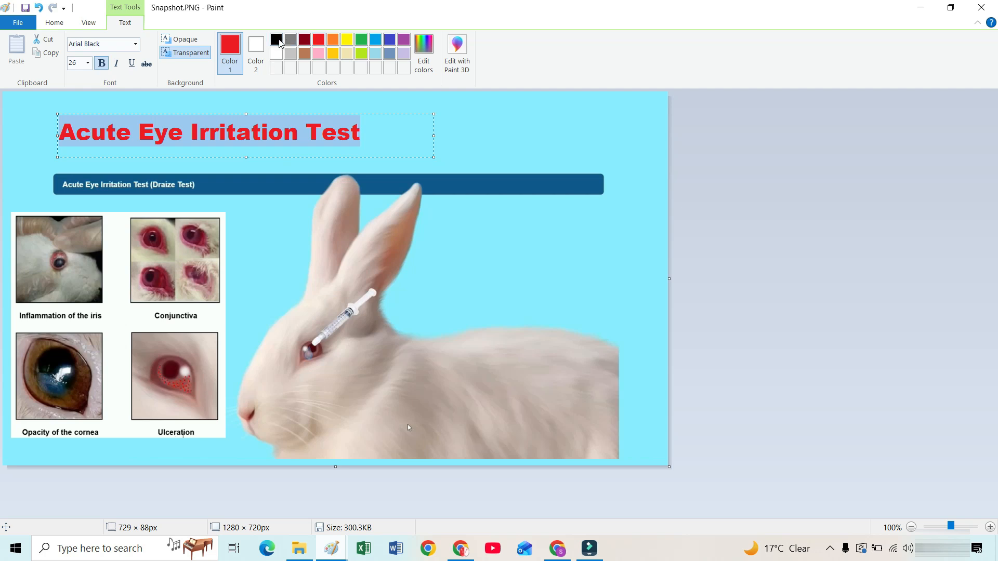
Enlarge the red title text to size 36 and extend its text box slightly to the left, to about 741 px wide
click(88, 63)
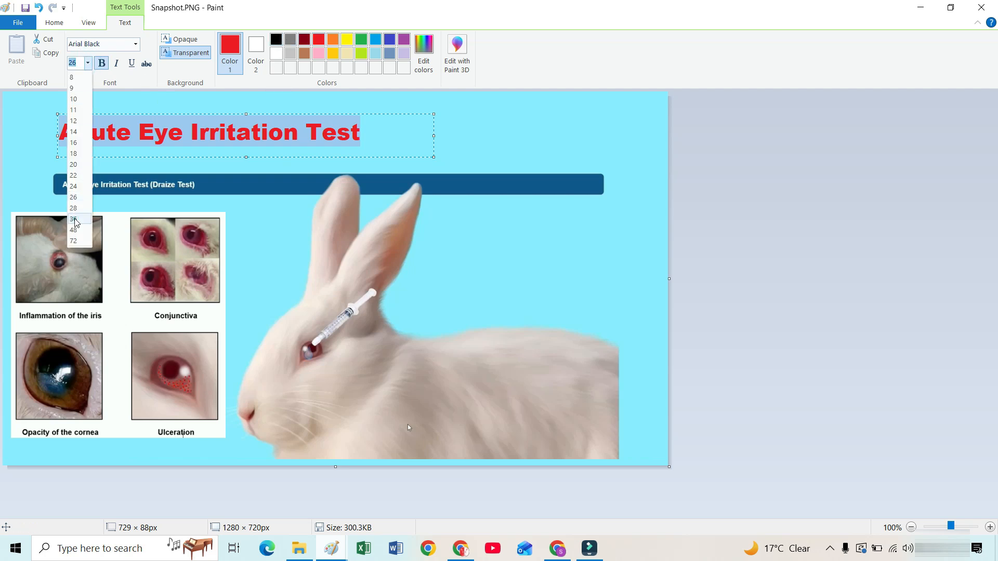
click(75, 221)
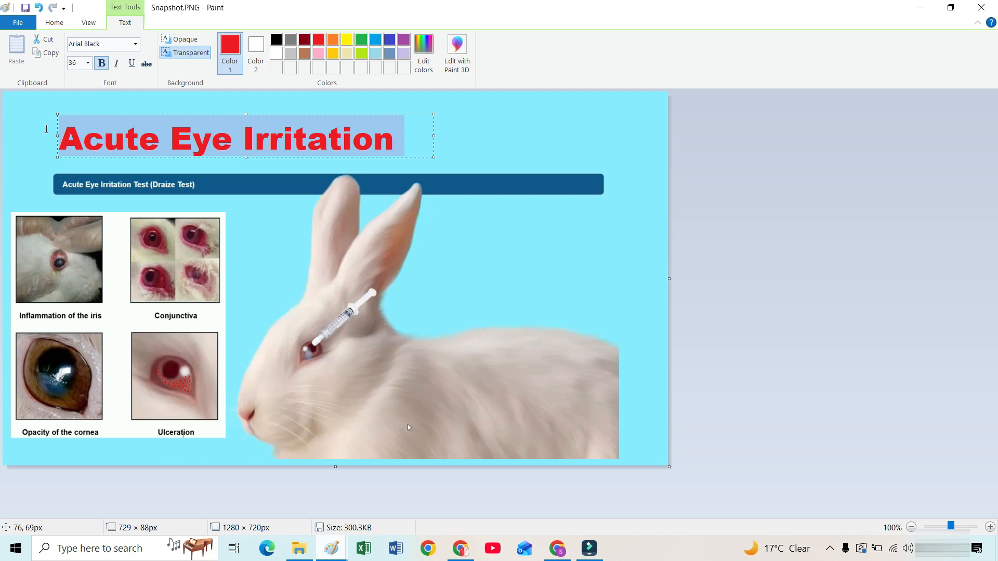
drag(57, 135, 51, 137)
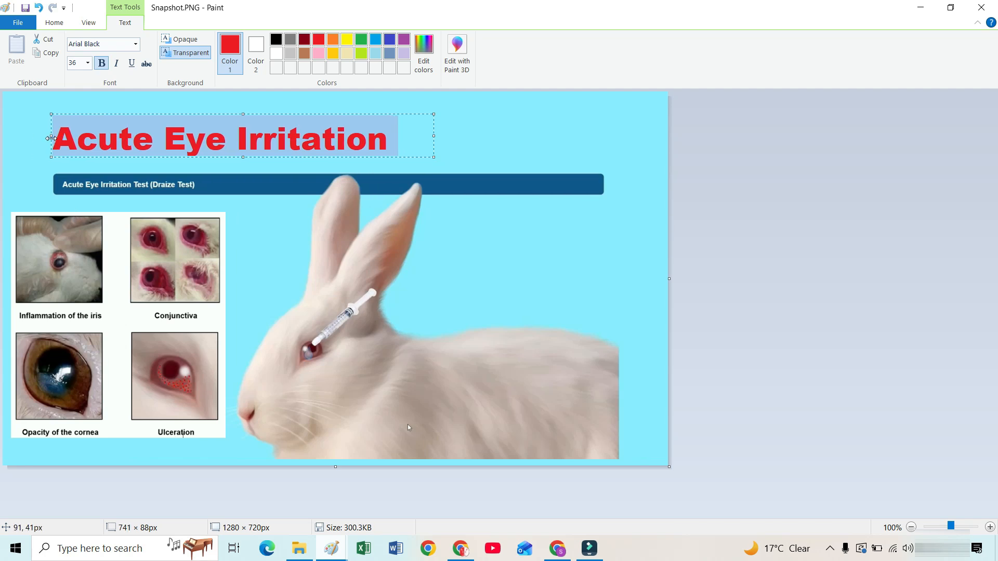
Choose Arial Black from the available fonts for the title and commit the text onto the image
click(136, 45)
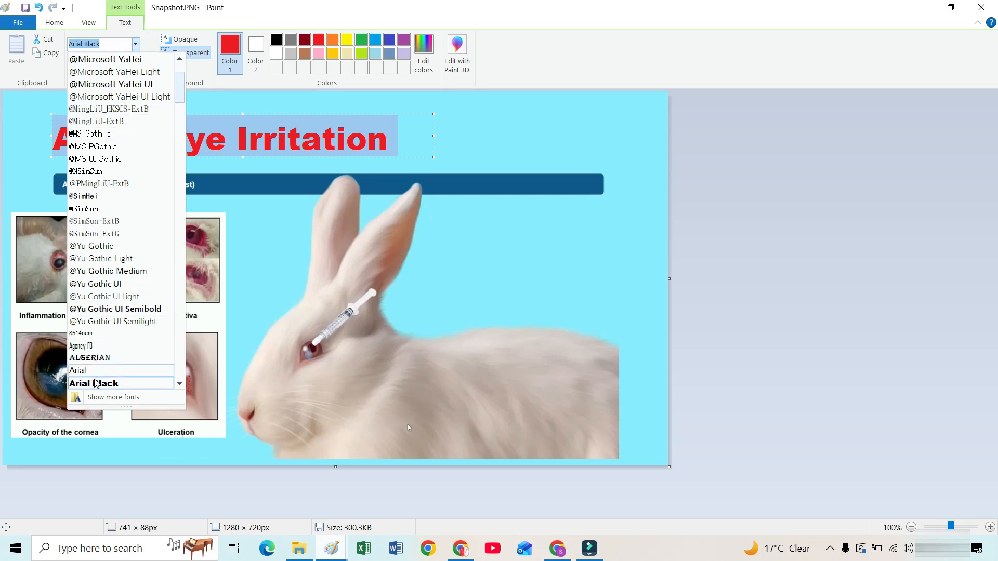
click(180, 384)
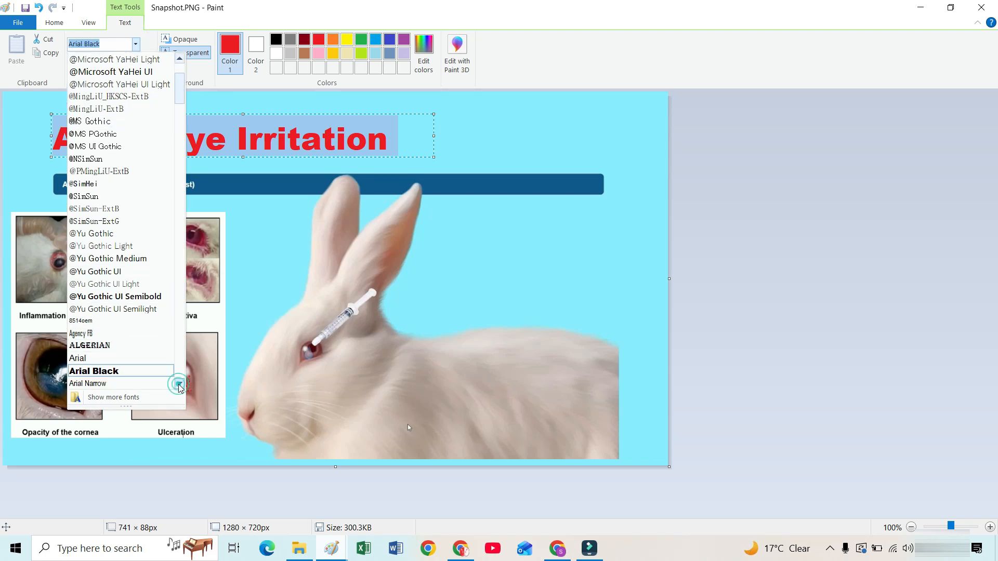
scroll(180, 386, down, 4)
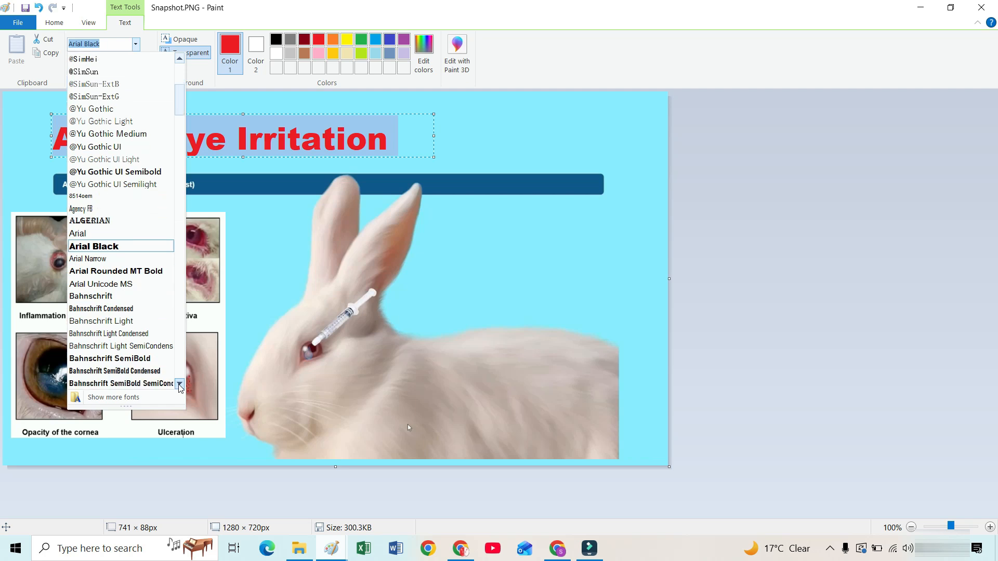
click(179, 385)
click(103, 232)
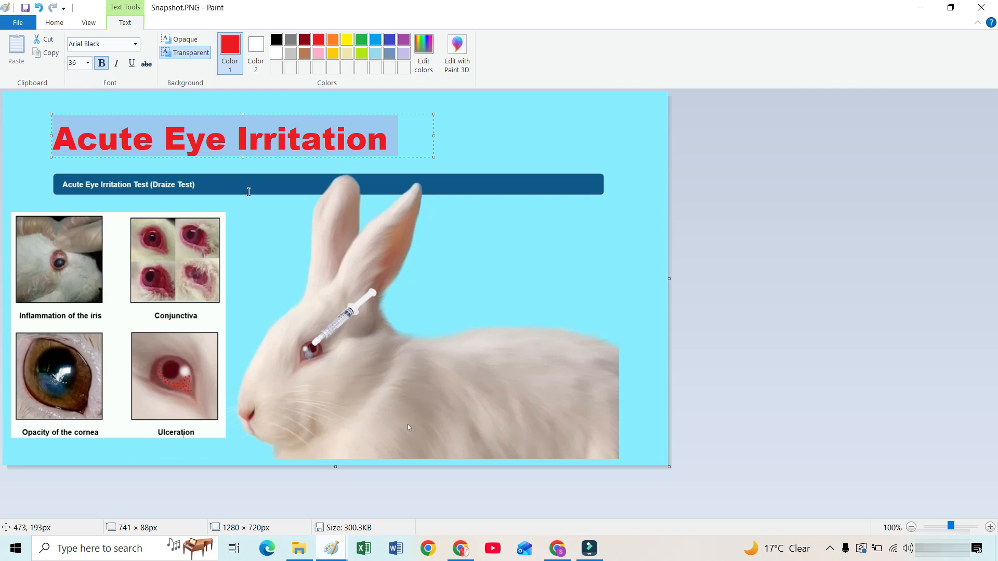
click(261, 206)
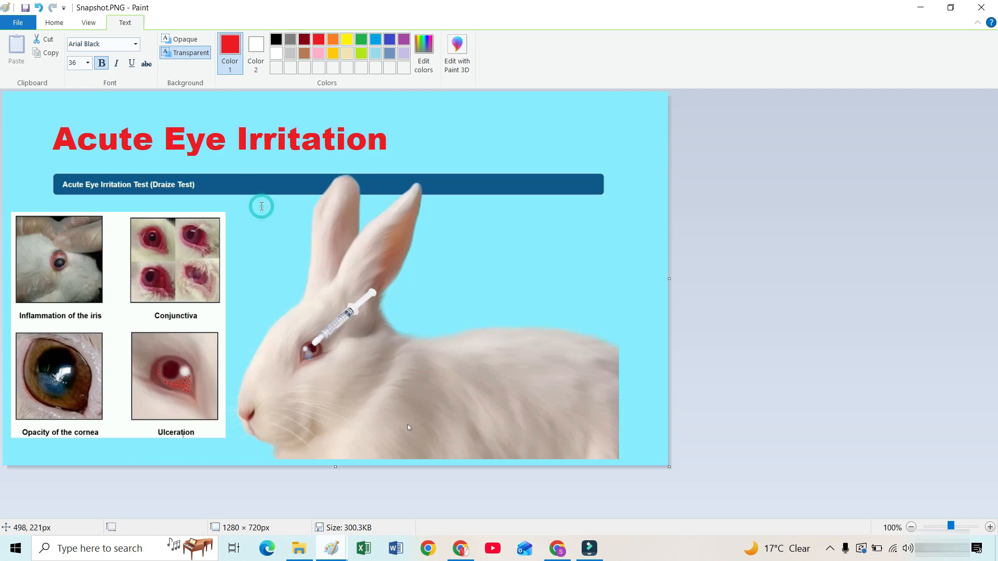